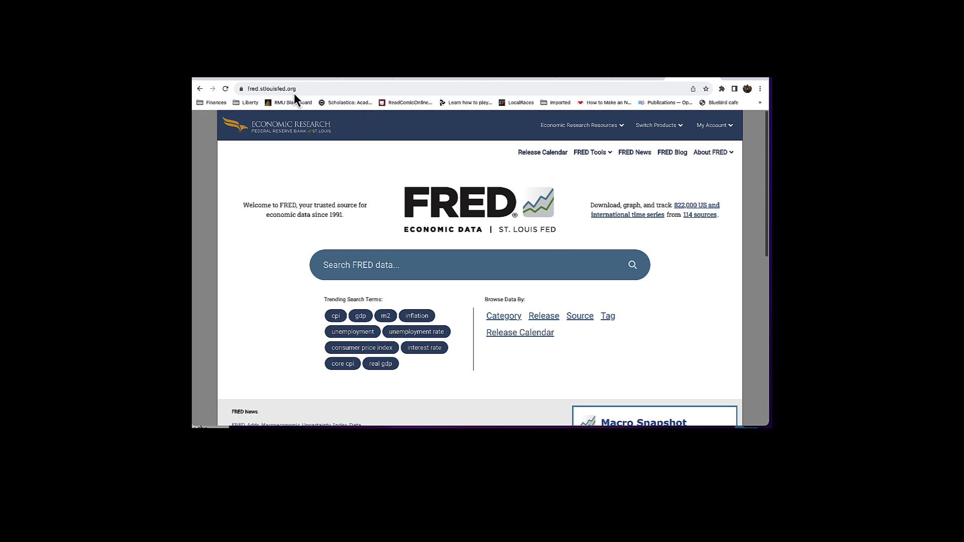
# Step: Search FRED for "median usual weekly nominal earnings" and open the full-time wage and salary workers series for 16 years and over
pyautogui.click(376, 264)
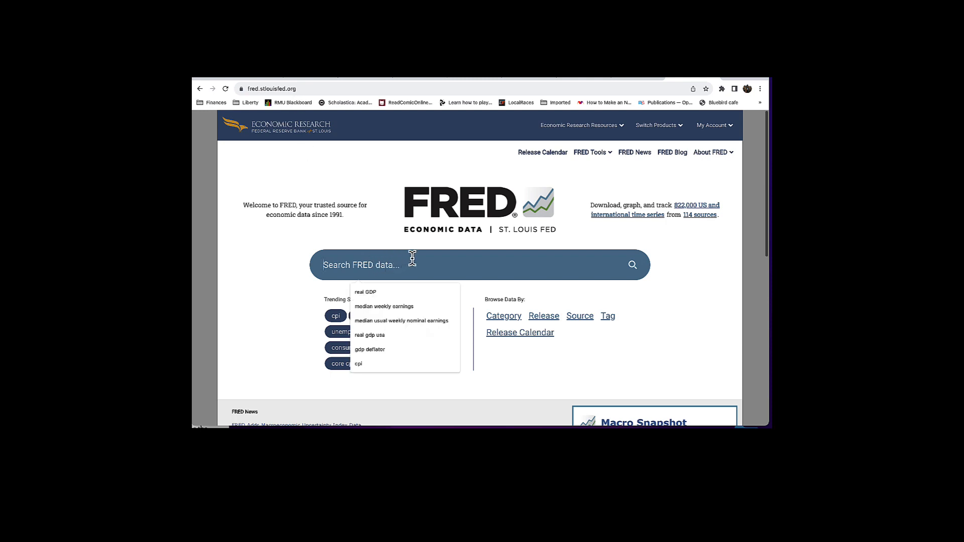
pyautogui.write('median usua')
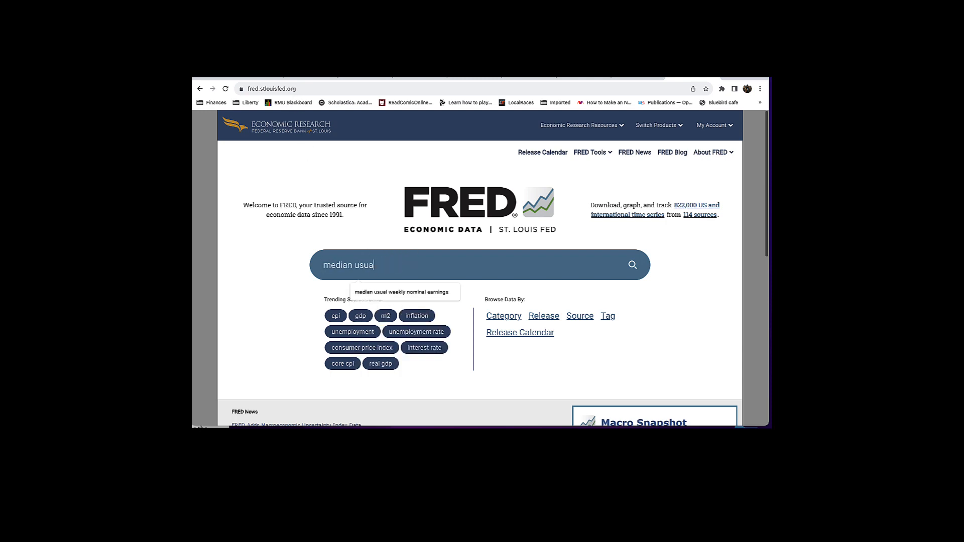
pyautogui.write('l weekly nominal earnings')
pyautogui.press('Return')
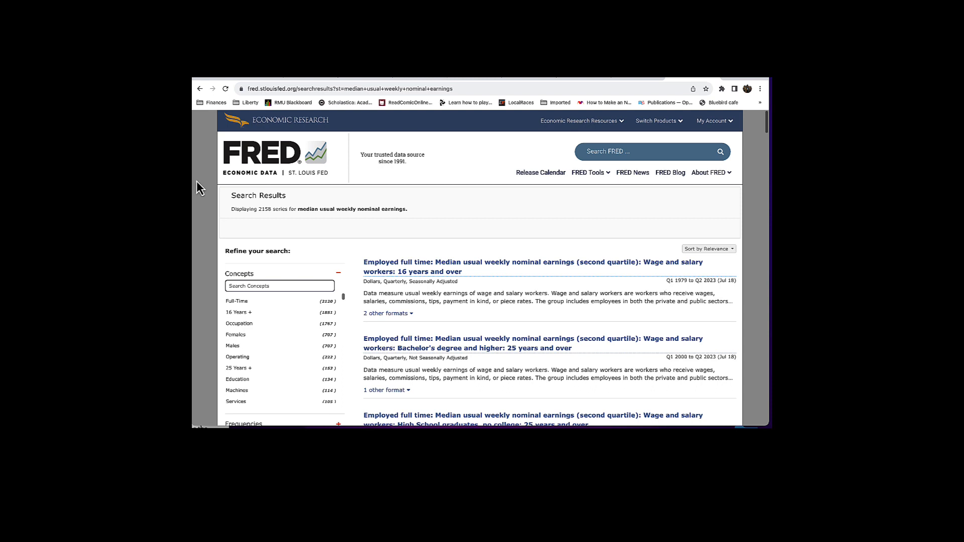
pyautogui.click(387, 266)
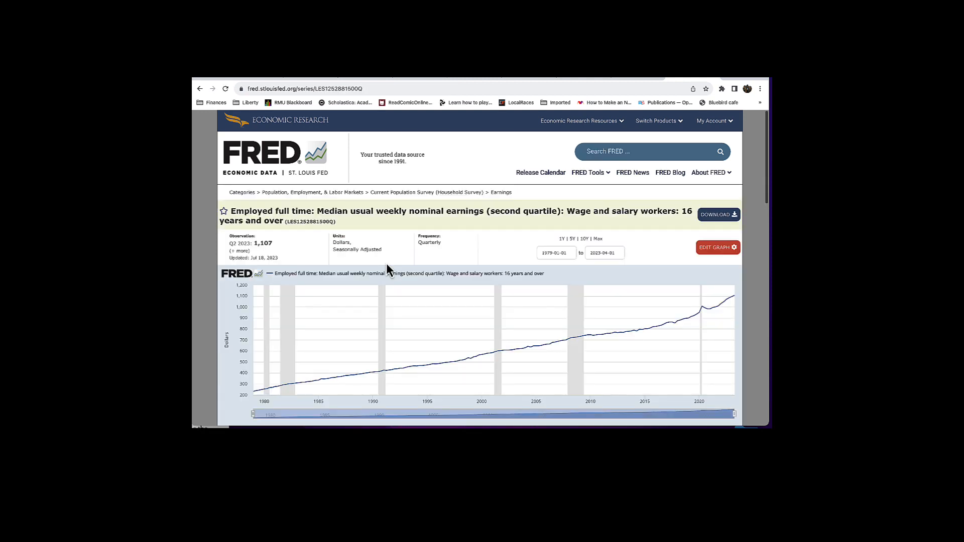
# Step: Change the earnings graph's frequency to Annual and close the graph editor
pyautogui.moveTo(331, 367)
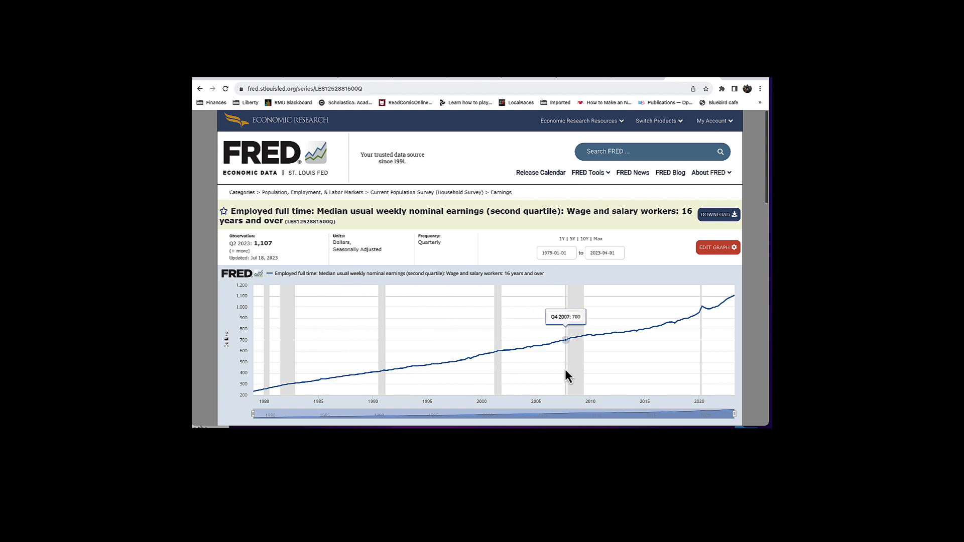
pyautogui.click(710, 251)
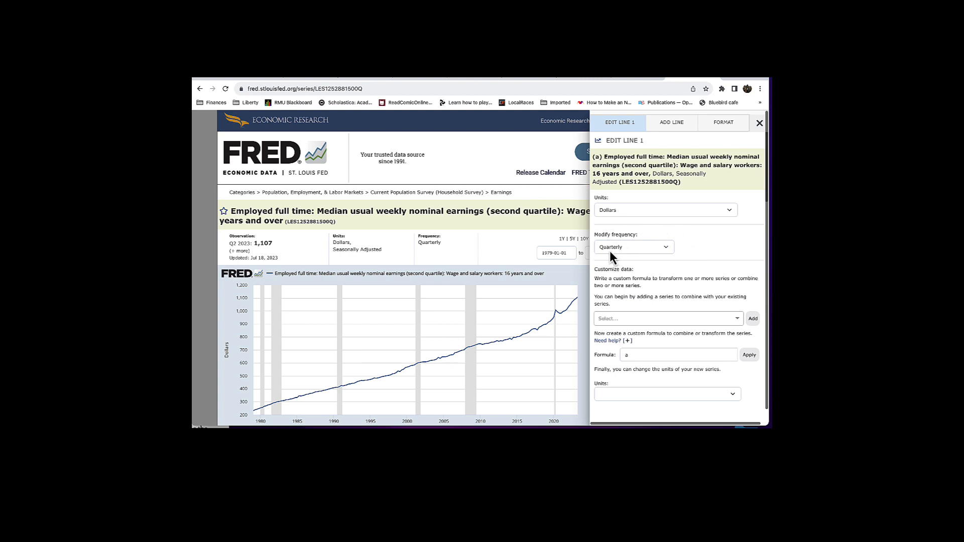
pyautogui.click(665, 248)
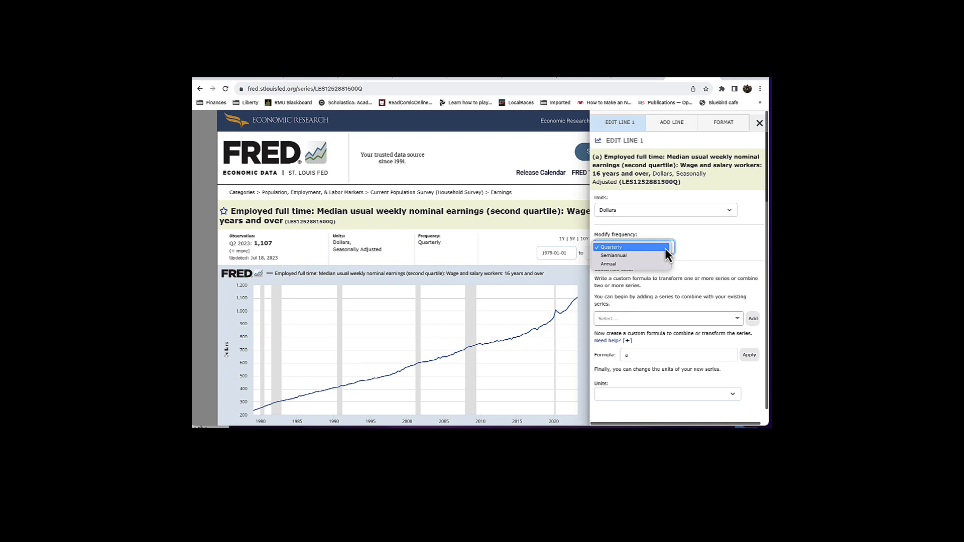
pyautogui.click(653, 263)
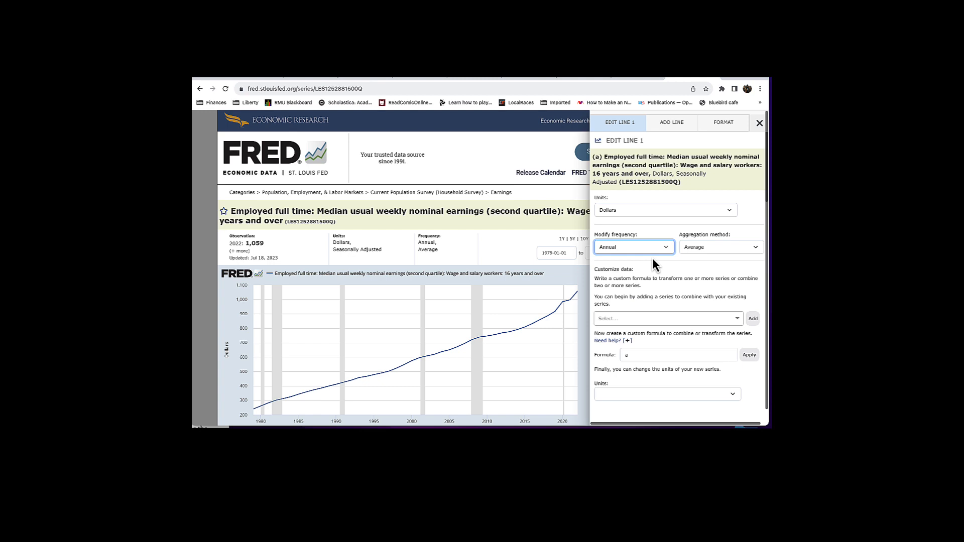
pyautogui.scroll(-1, 732, 269)
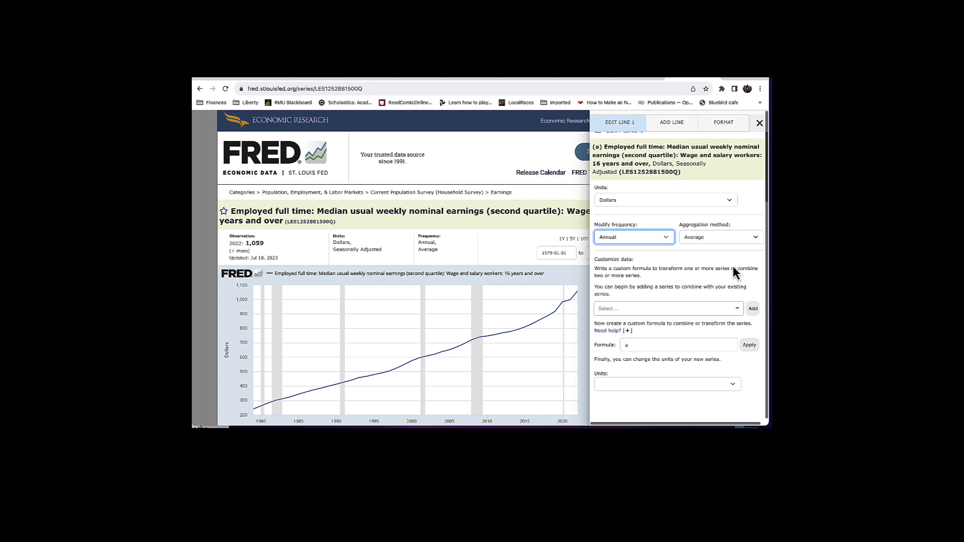
pyautogui.scroll(-5, 733, 266)
pyautogui.scroll(1, 703, 160)
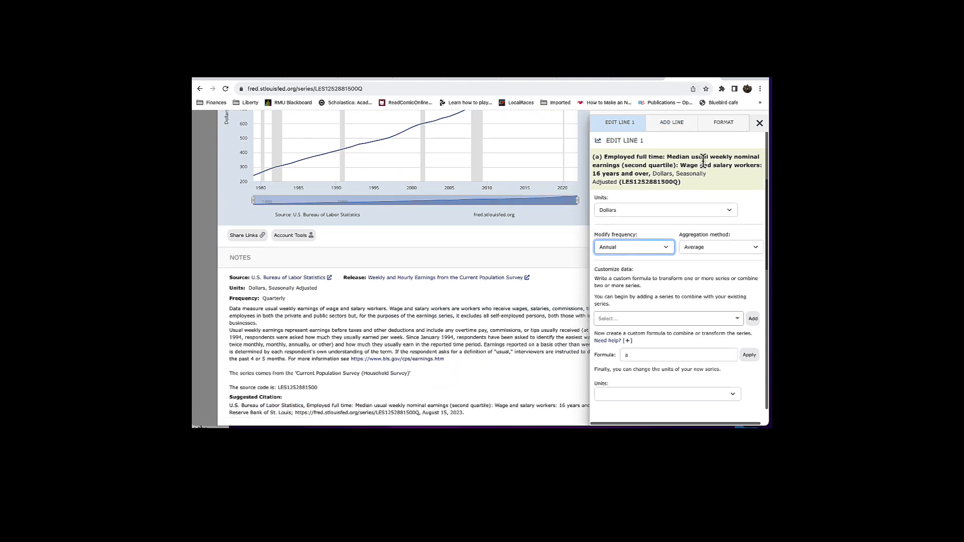
pyautogui.scroll(4, 703, 163)
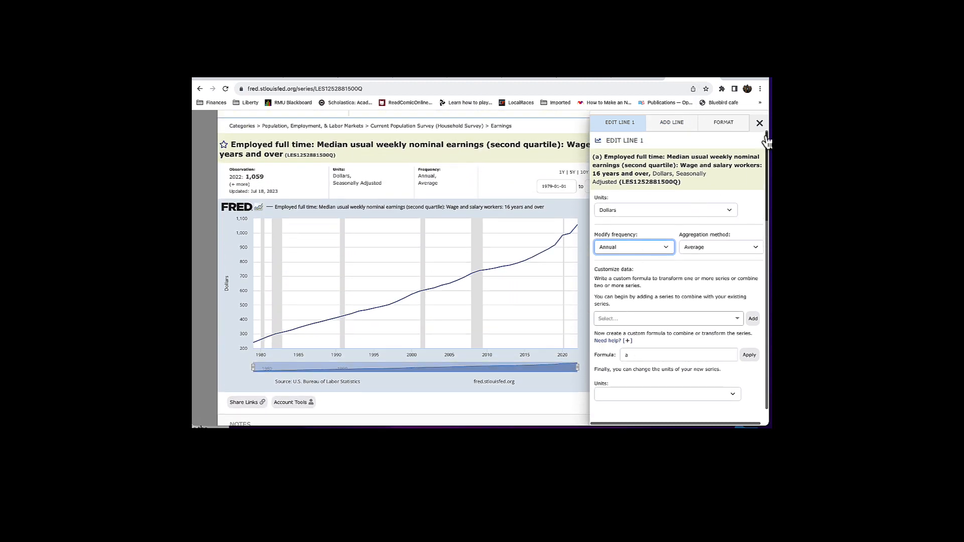
pyautogui.scroll(-1, 760, 125)
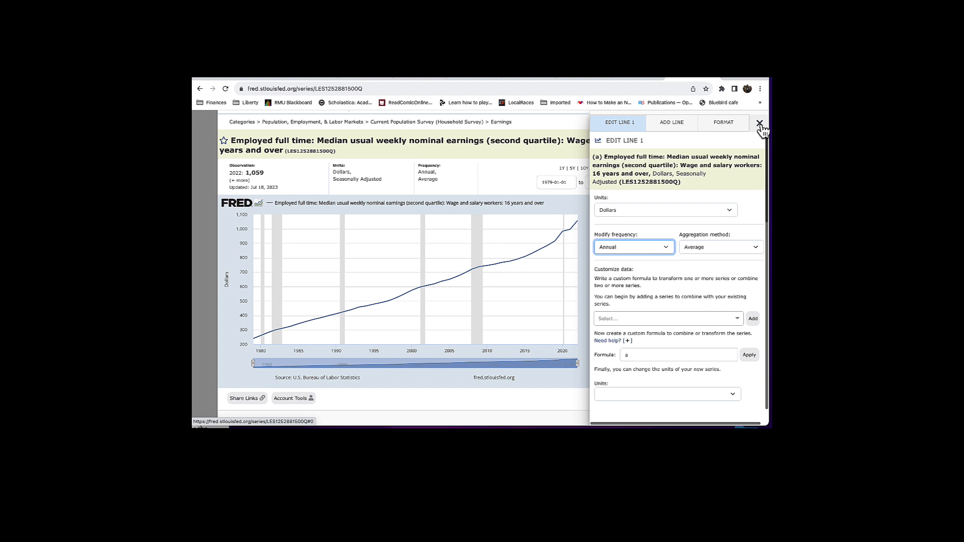
pyautogui.click(760, 123)
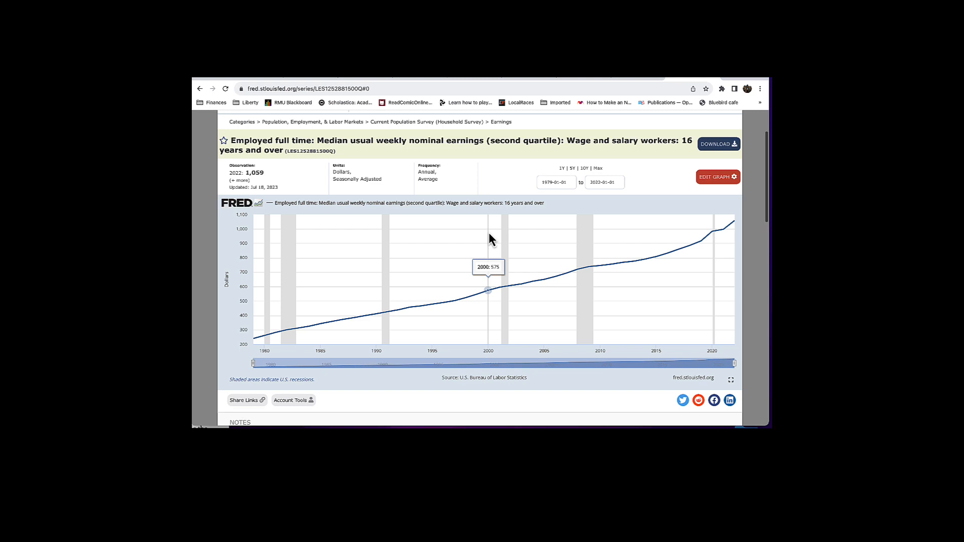
# Step: Start adding a line to the graph and search for the data series "median usual weekly nominal earnings white"
pyautogui.click(710, 179)
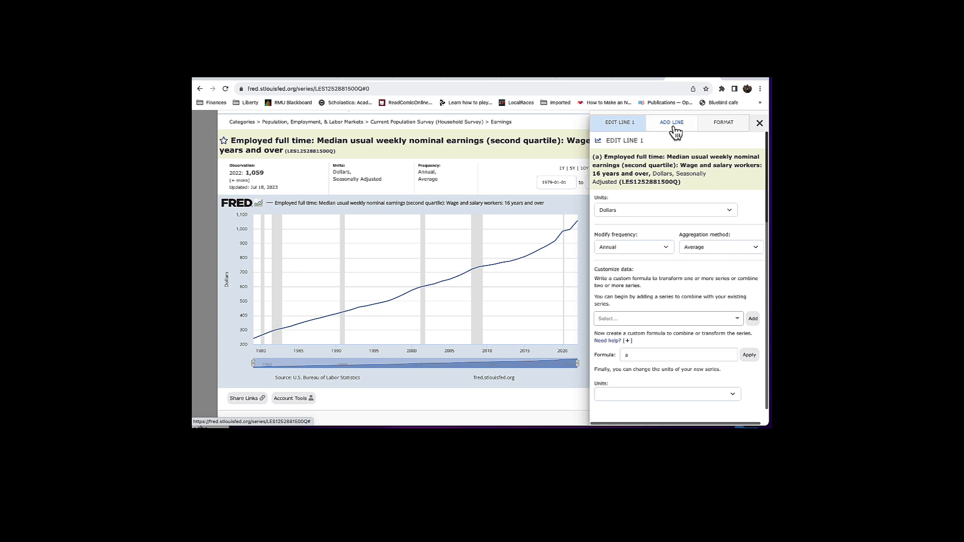
pyautogui.click(674, 128)
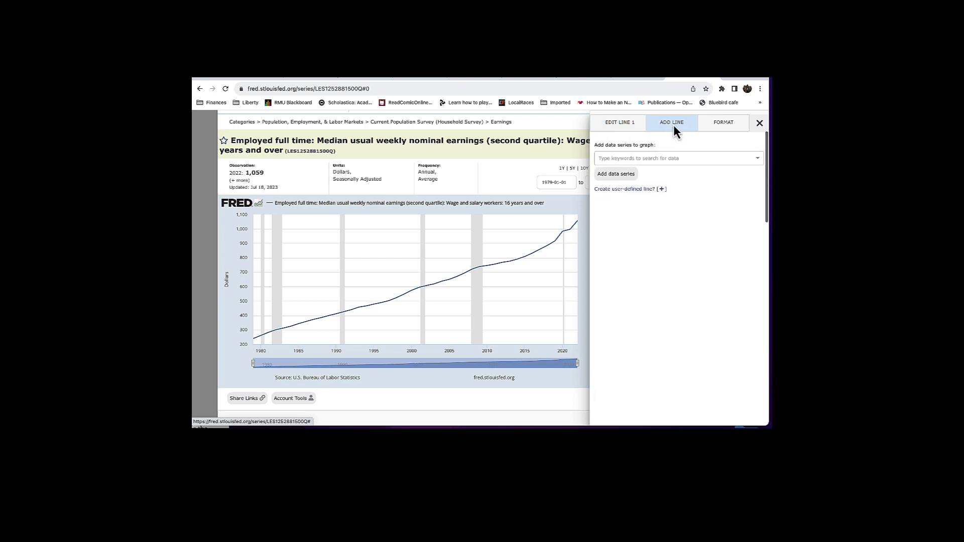
pyautogui.click(673, 159)
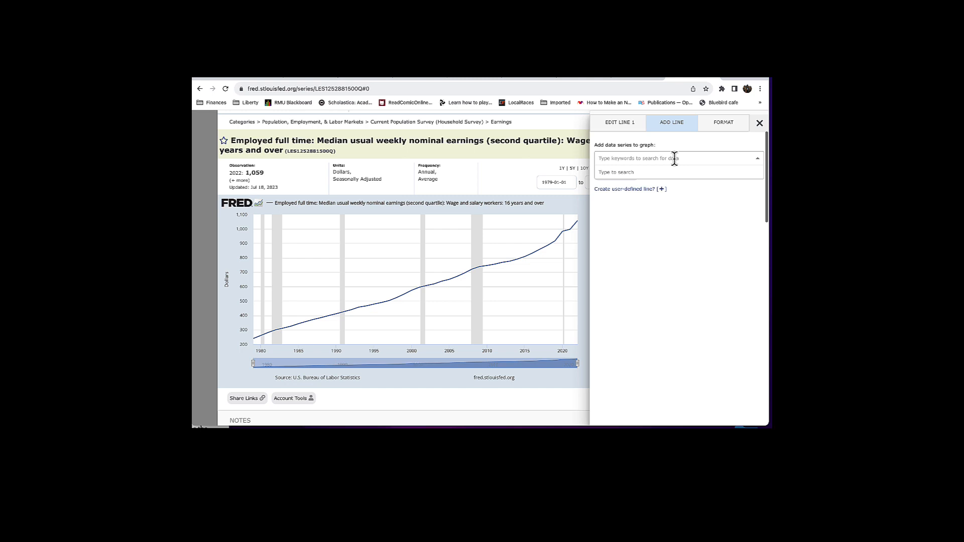
pyautogui.write('median u')
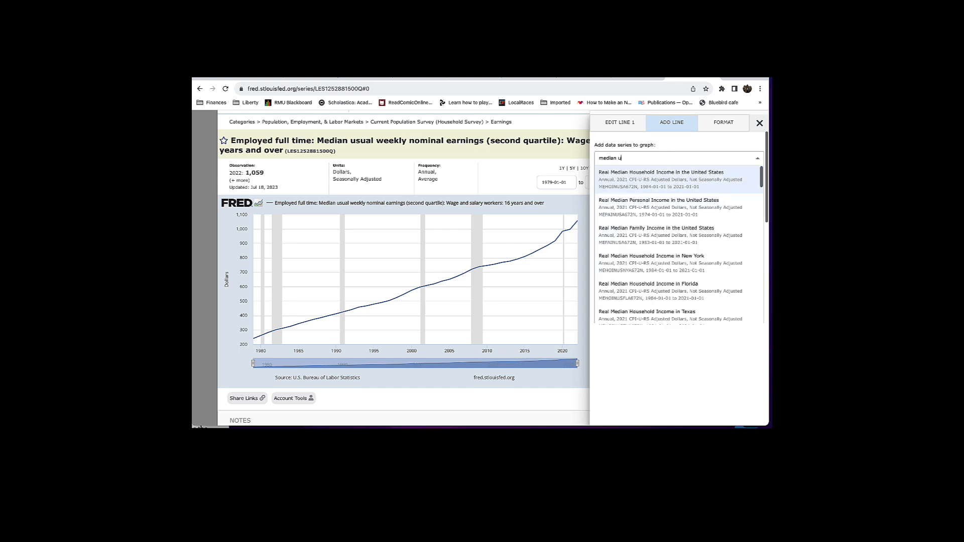
pyautogui.write('sual week')
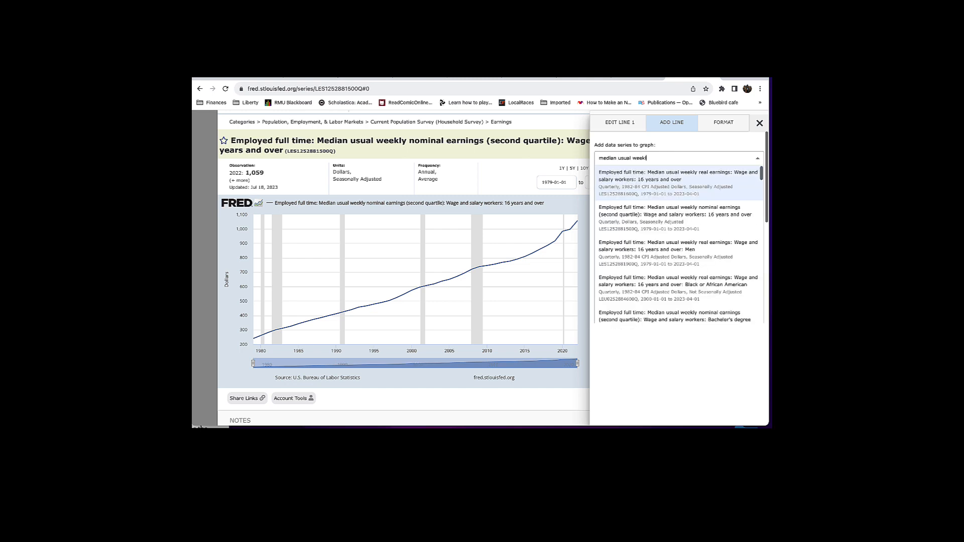
pyautogui.write('ly nomin')
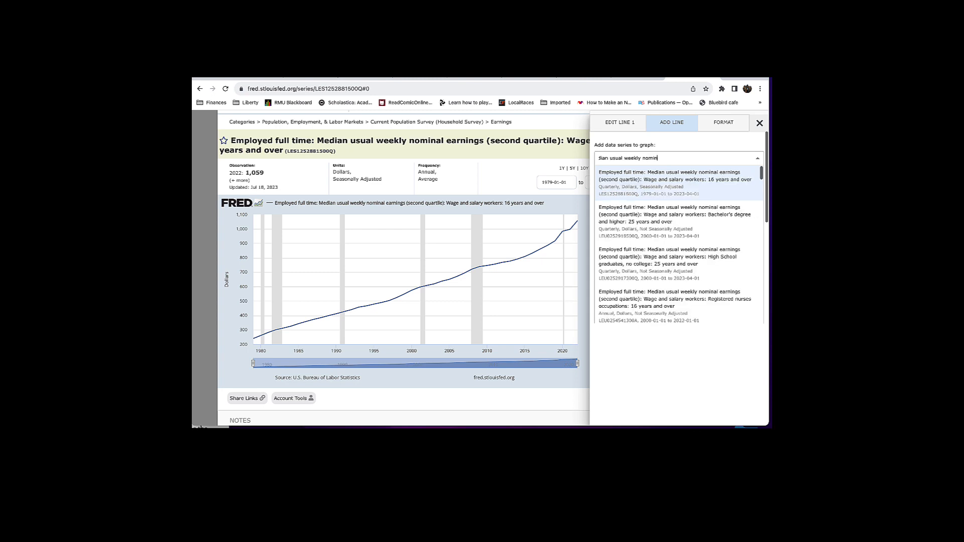
pyautogui.write('al earnings white')
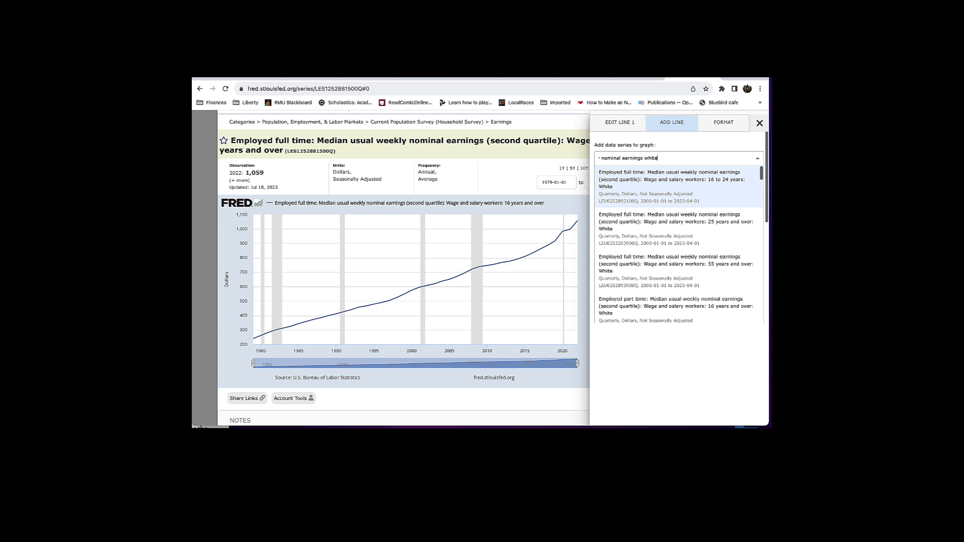
# Step: Add the annual full-time earnings series for White workers 16 years and over to the graph as a second line
pyautogui.scroll(-2, 733, 228)
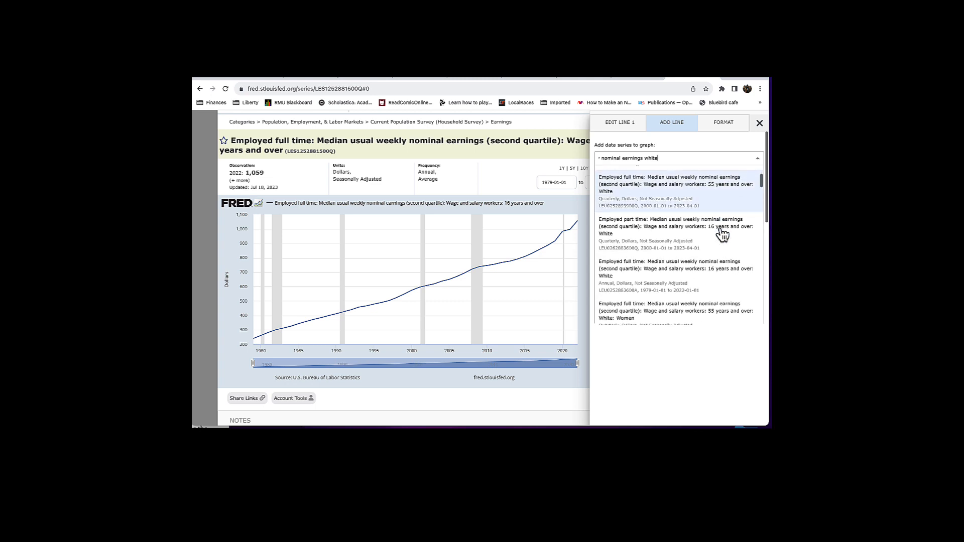
pyautogui.scroll(-2, 721, 233)
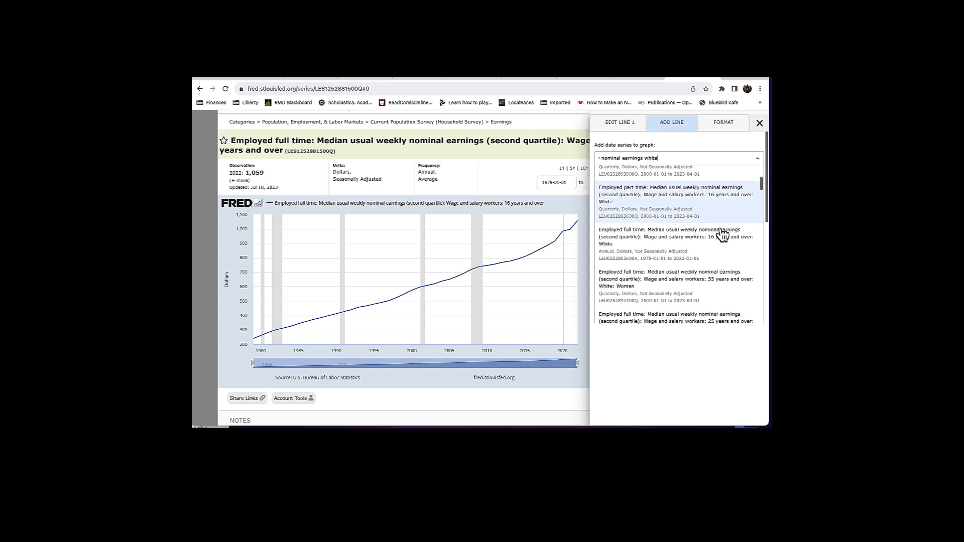
pyautogui.scroll(-1, 721, 233)
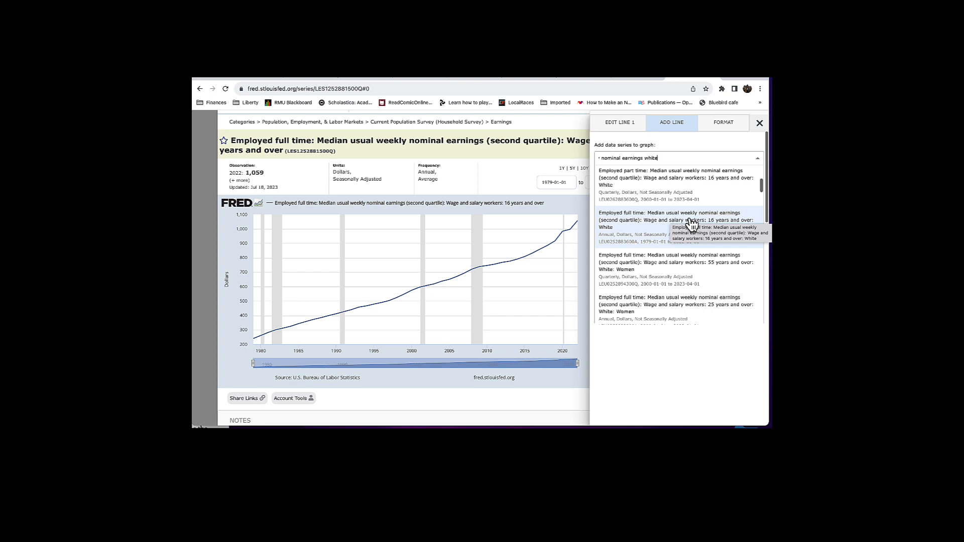
pyautogui.scroll(3, 693, 221)
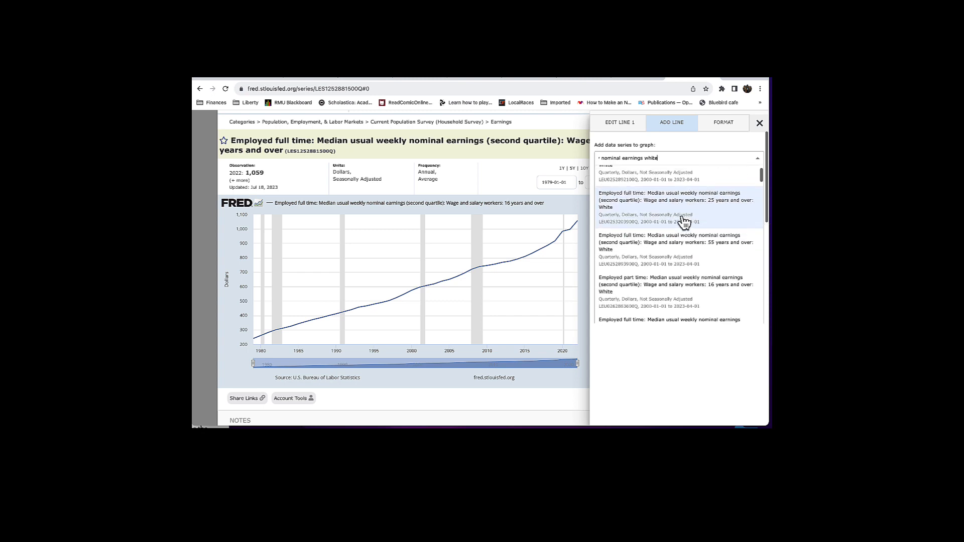
pyautogui.scroll(-1, 685, 222)
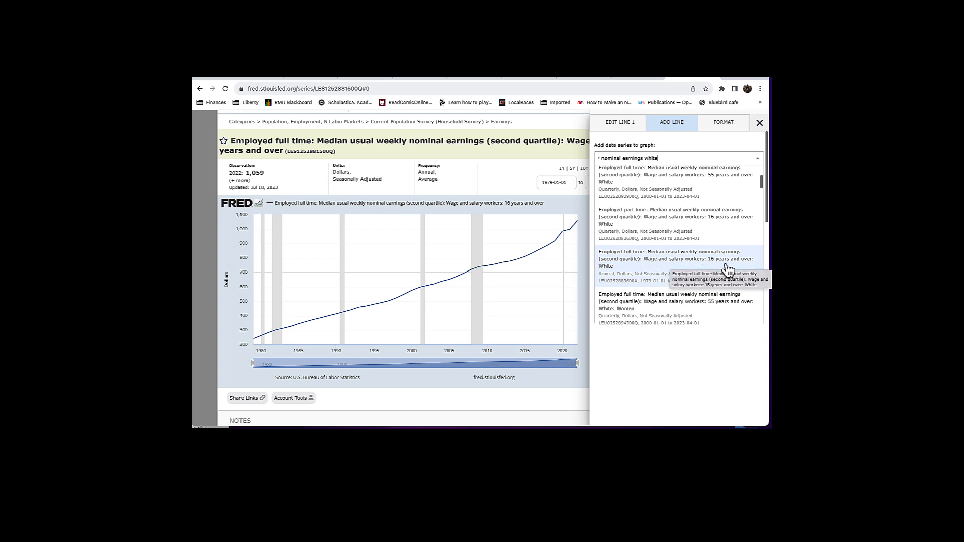
pyautogui.click(651, 264)
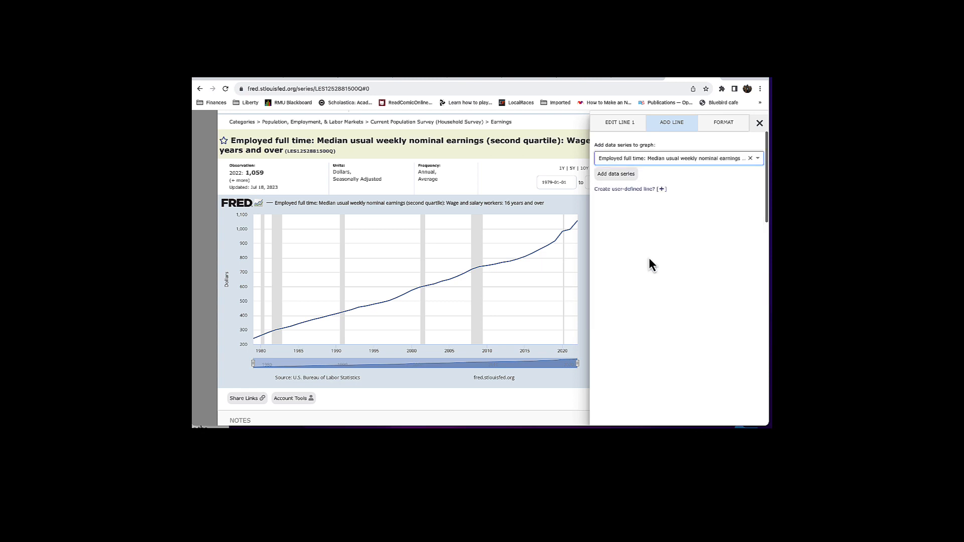
pyautogui.click(617, 174)
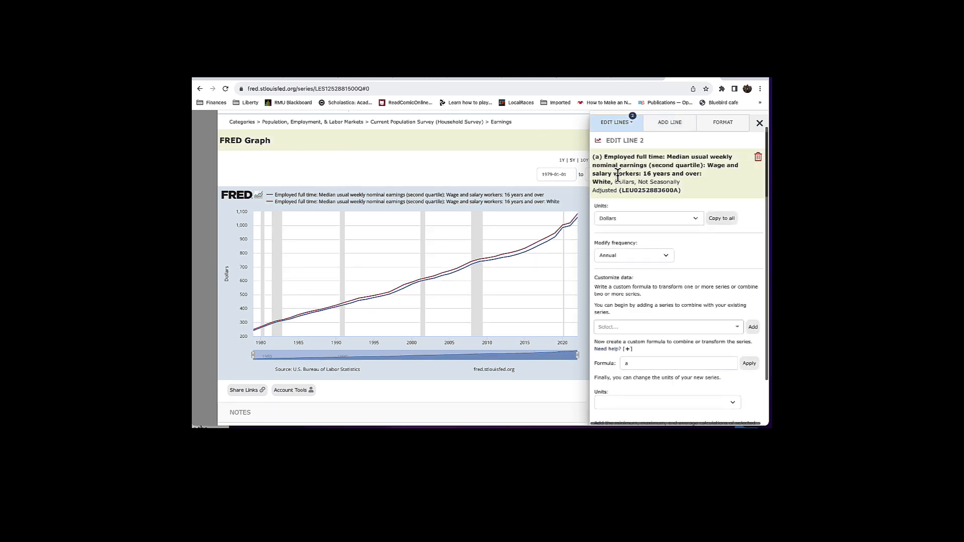
pyautogui.moveTo(516, 275)
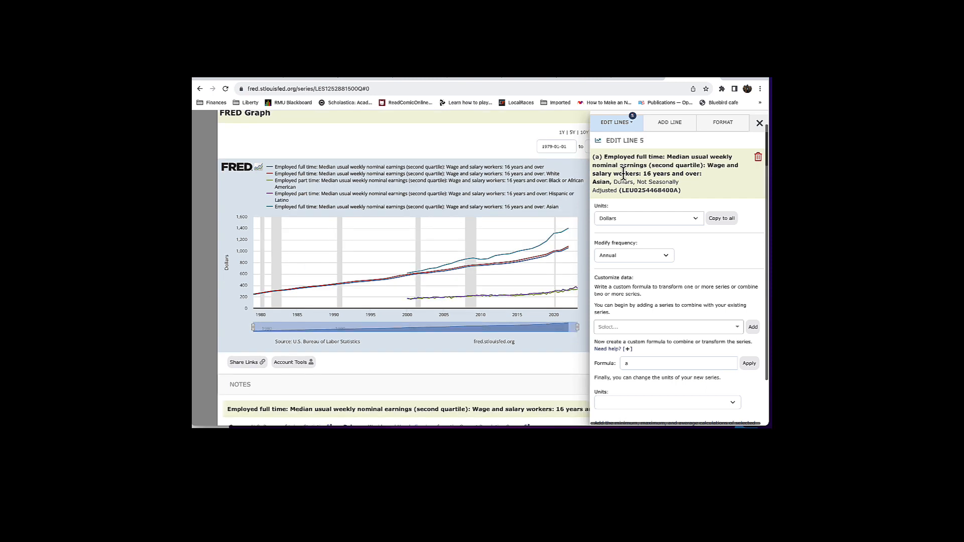
# Step: Close the graph editor and set the graph's start date to 2000-01-01
pyautogui.moveTo(572, 227)
pyautogui.scroll(-1, 339, 381)
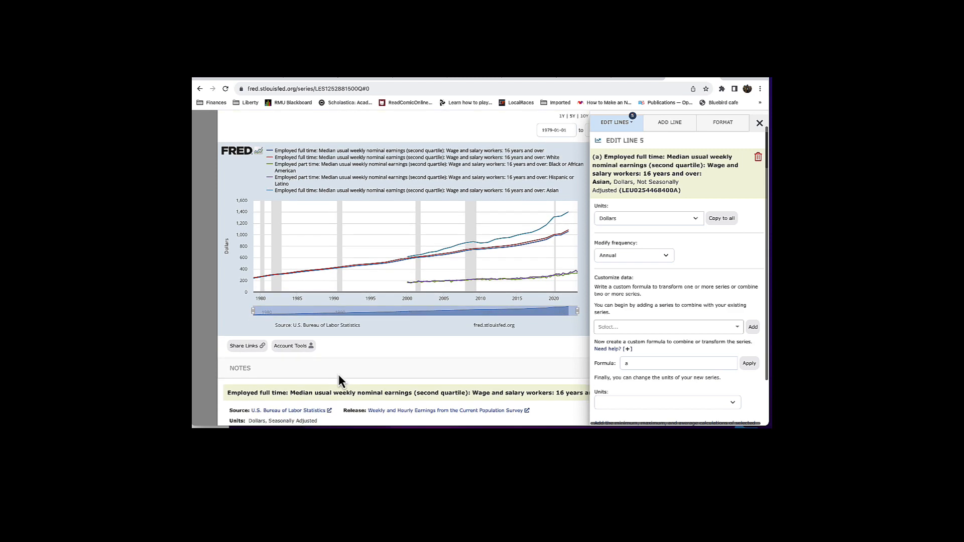
pyautogui.scroll(3, 339, 382)
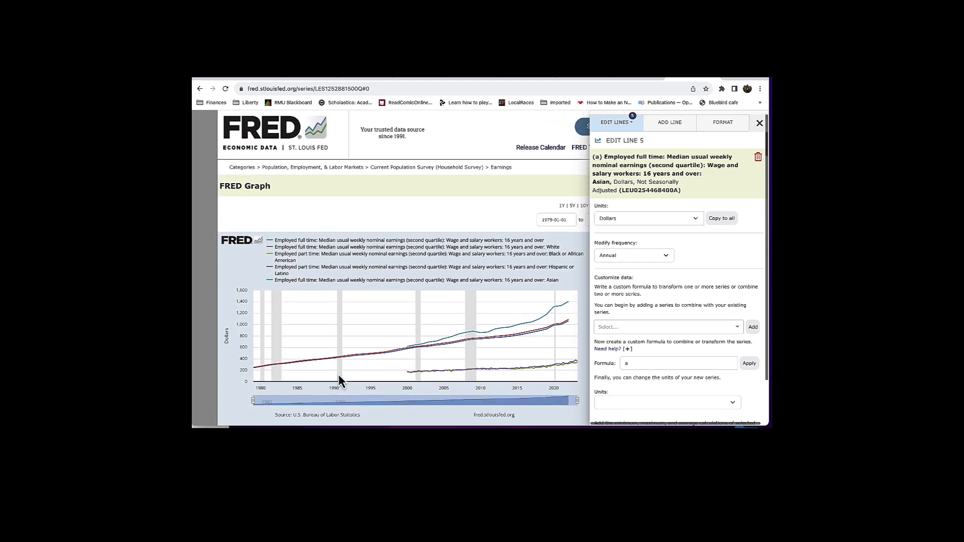
pyautogui.click(760, 124)
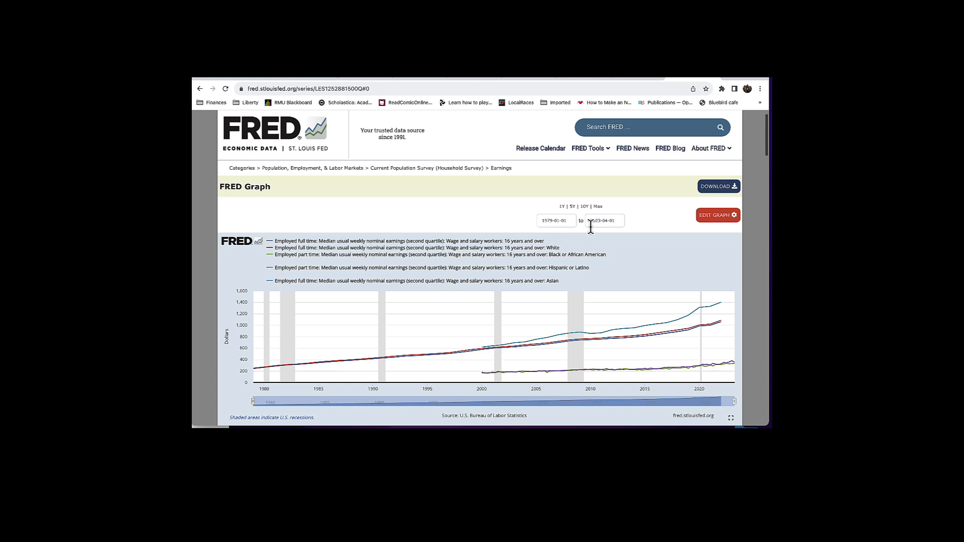
pyautogui.click(552, 221)
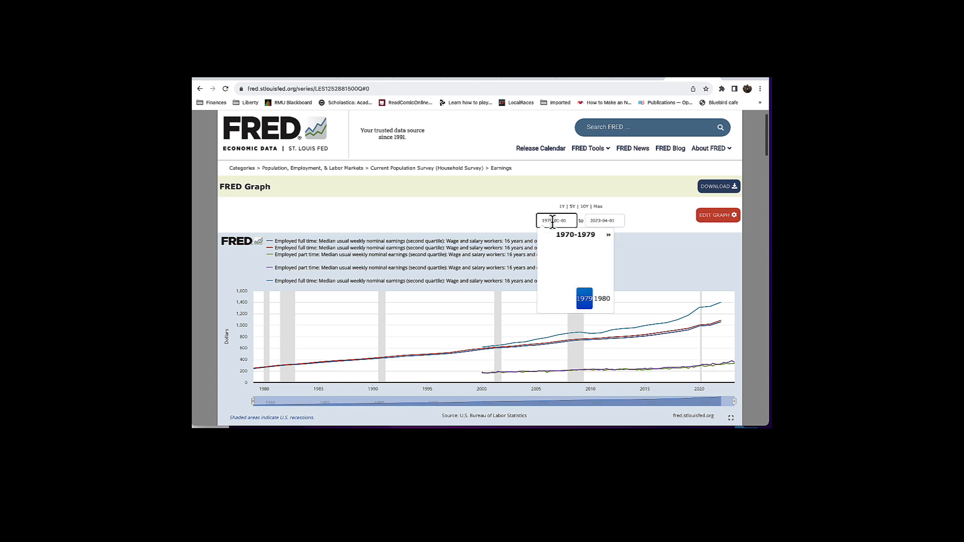
pyautogui.press('BackSpace')
pyautogui.press('BackSpace')
pyautogui.press('BackSpace')
pyautogui.press('BackSpace')
pyautogui.write('20')
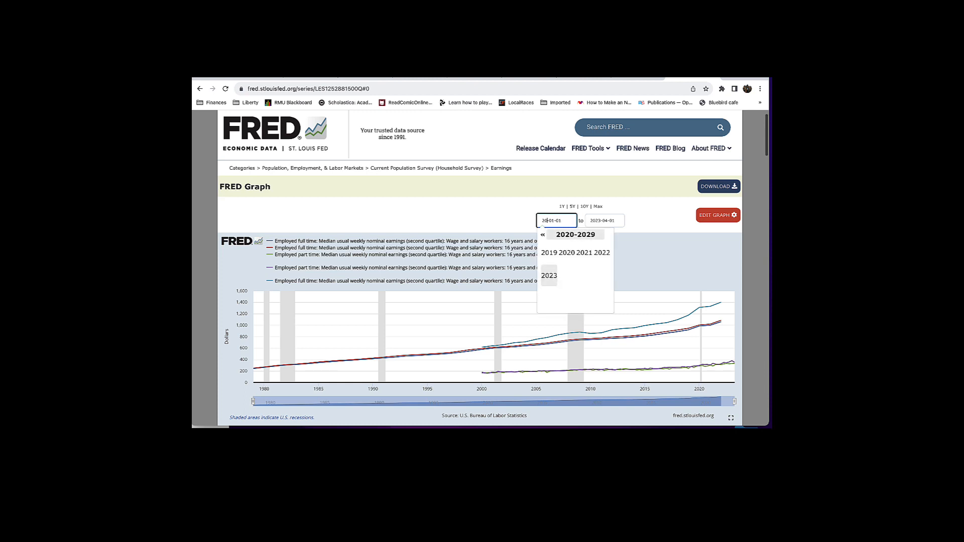
pyautogui.write('00')
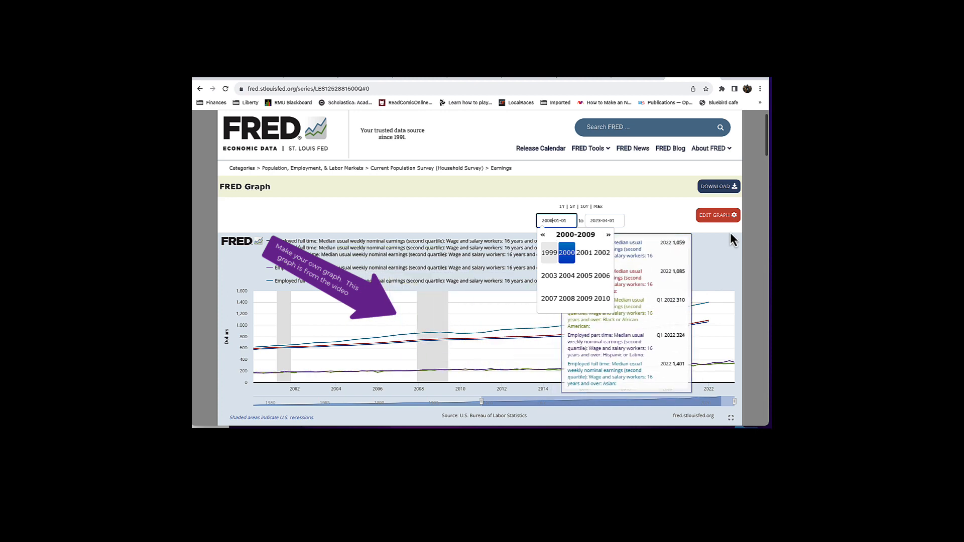
pyautogui.click(673, 211)
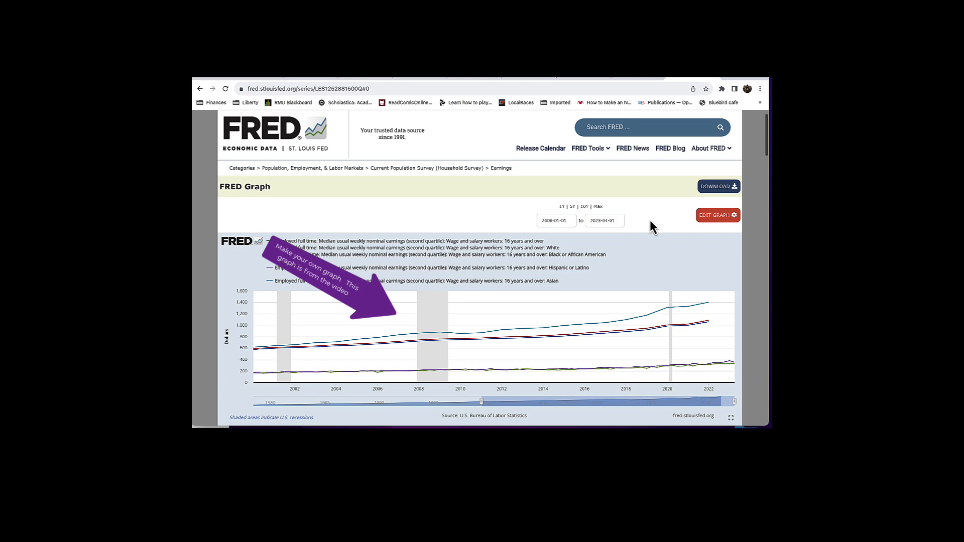
pyautogui.scroll(-1, 650, 220)
pyautogui.scroll(-1, 650, 222)
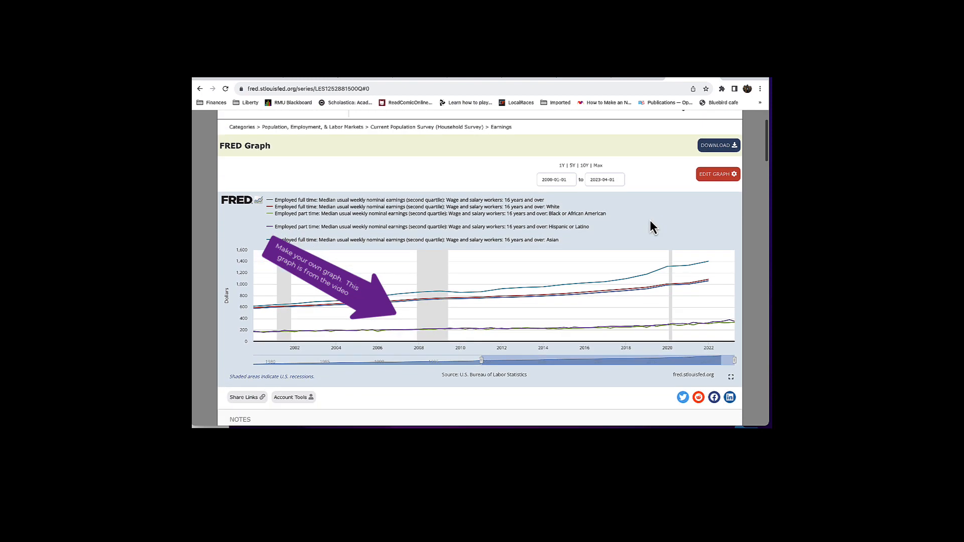